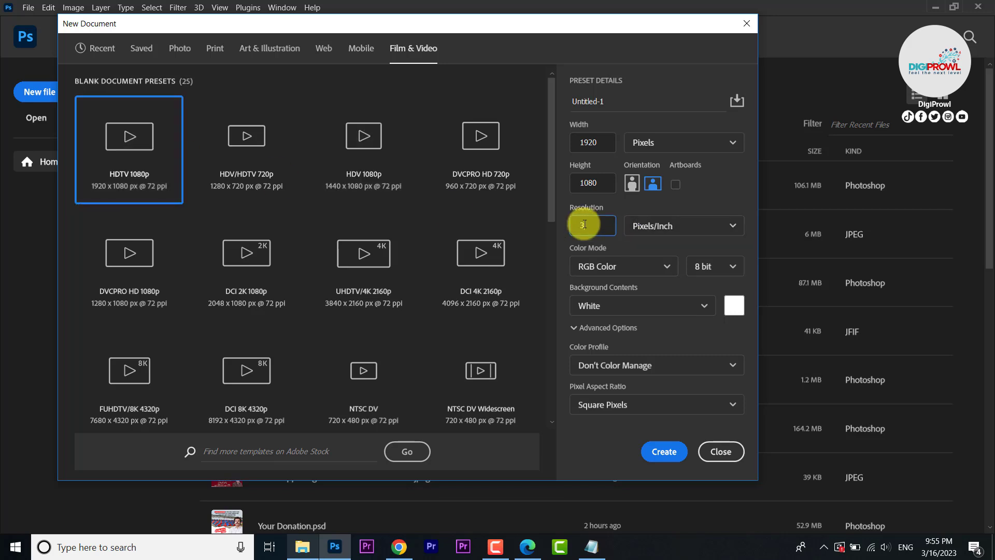
Create the 1920 x 1080 px, 300 ppi document and add a Gradient Fill layer using the third Grays preset
left_click(661, 452)
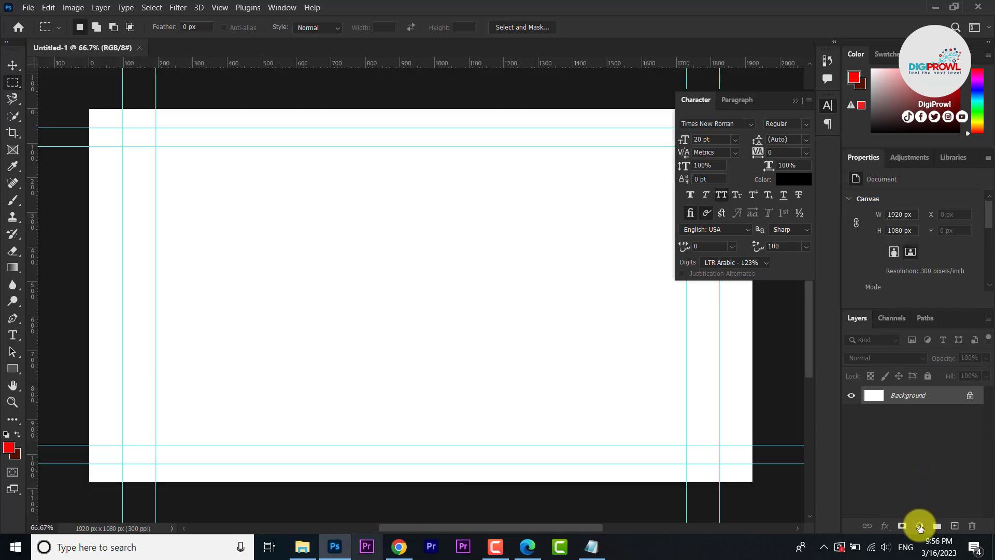
left_click(920, 527)
left_click(912, 313)
left_click(862, 251)
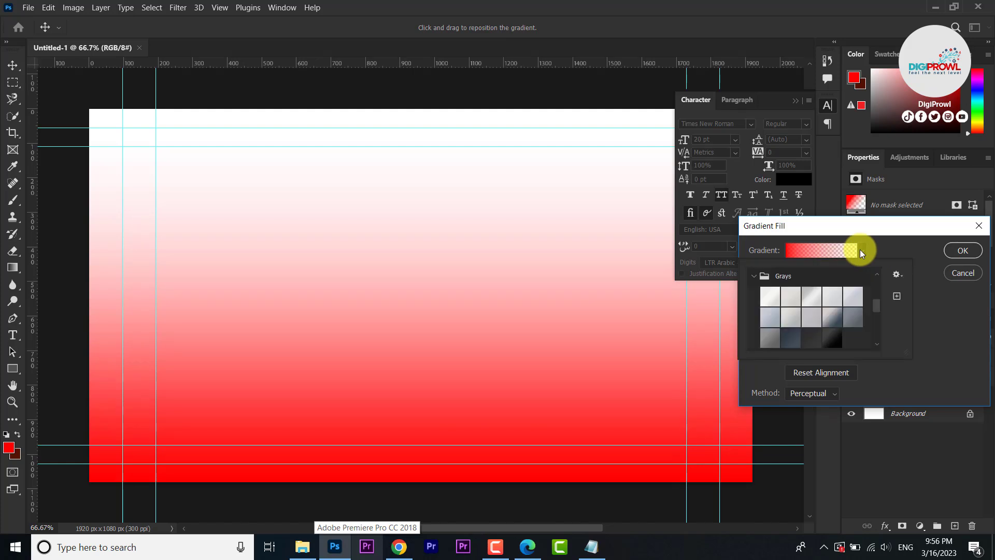
left_click(813, 298)
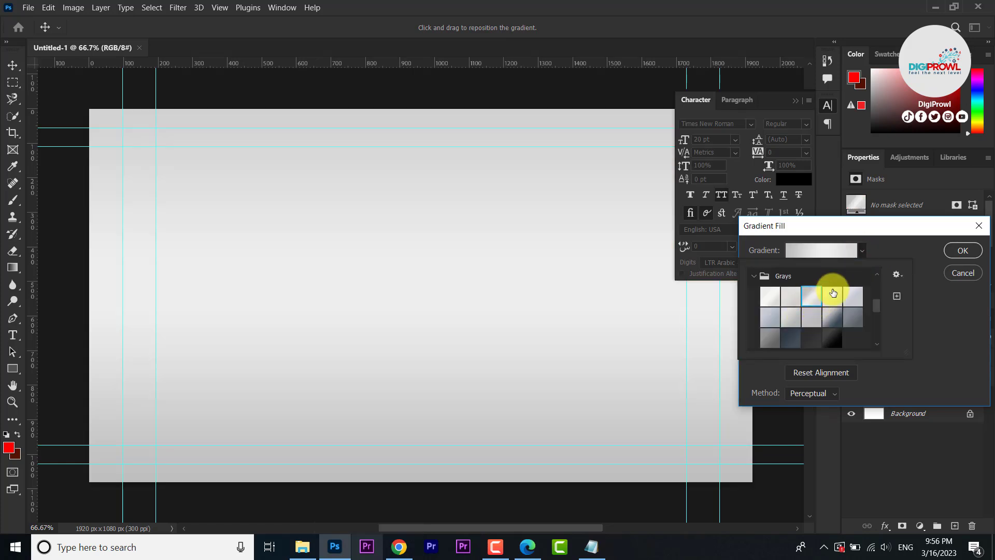
left_click(872, 232)
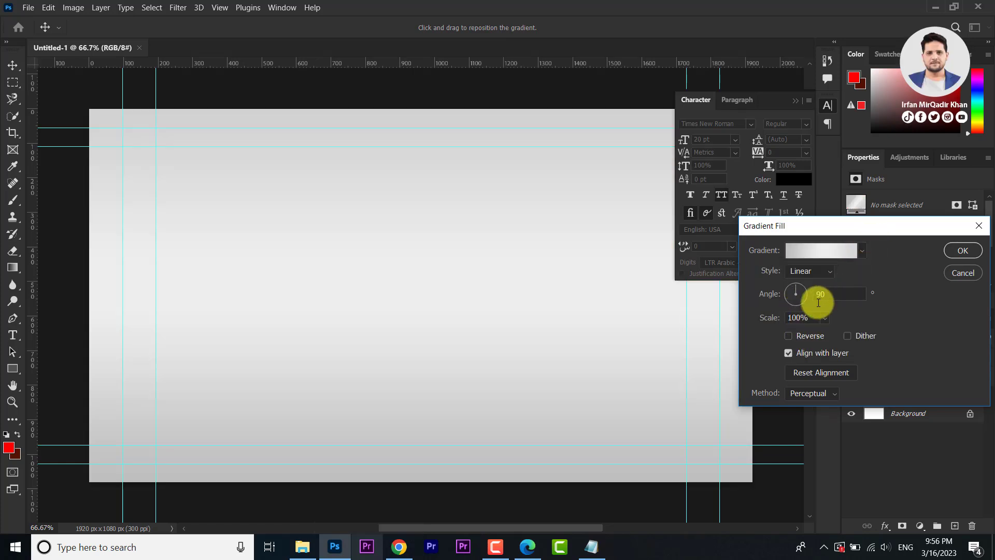
Set the gradient fill to a reversed Radial style at 130% scale and apply it
left_click(816, 267)
left_click(807, 293)
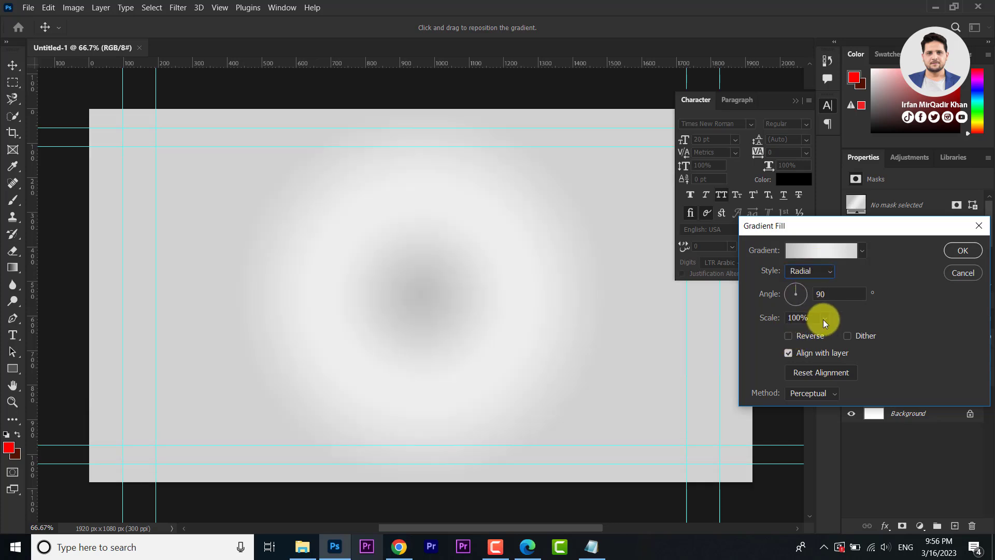
left_click(789, 336)
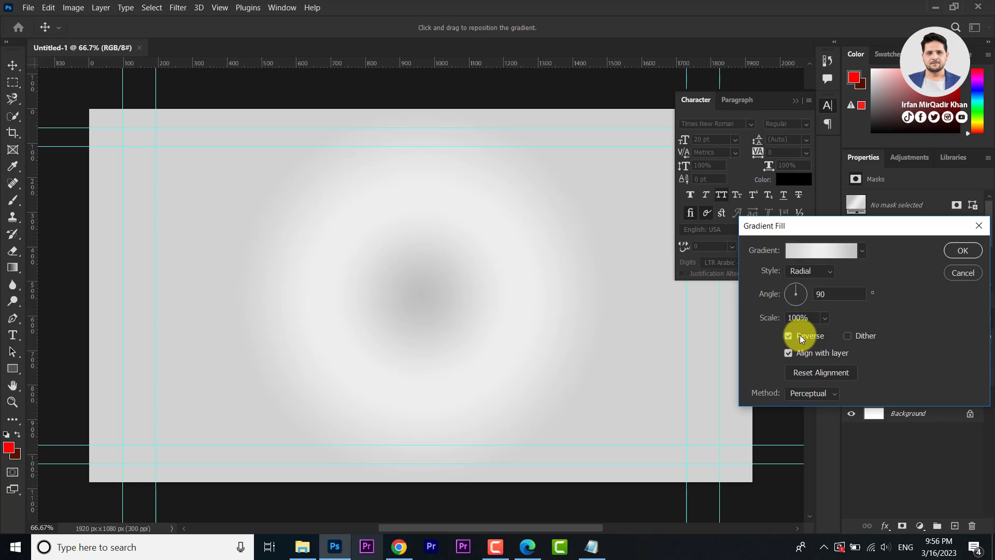
left_click(824, 318)
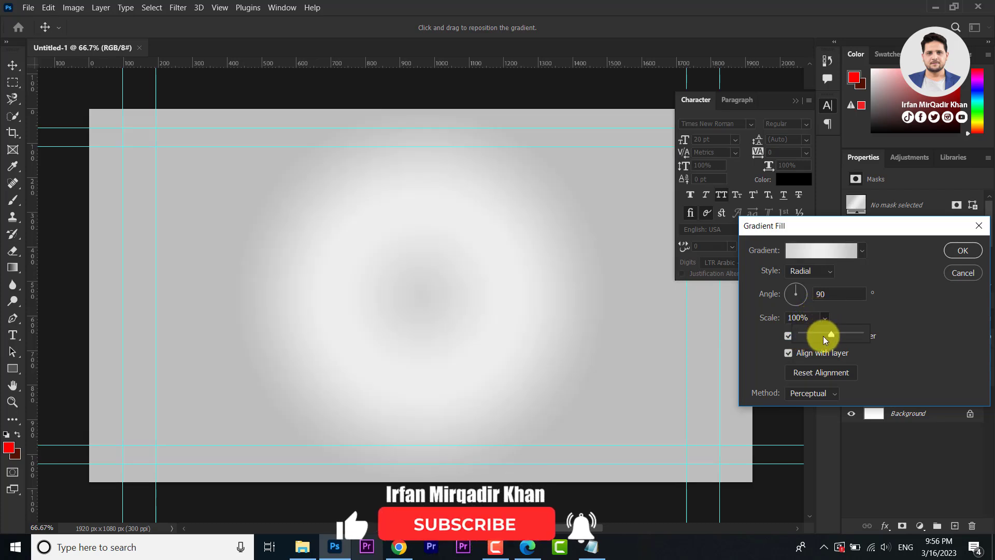
left_click_drag(829, 334, 836, 333)
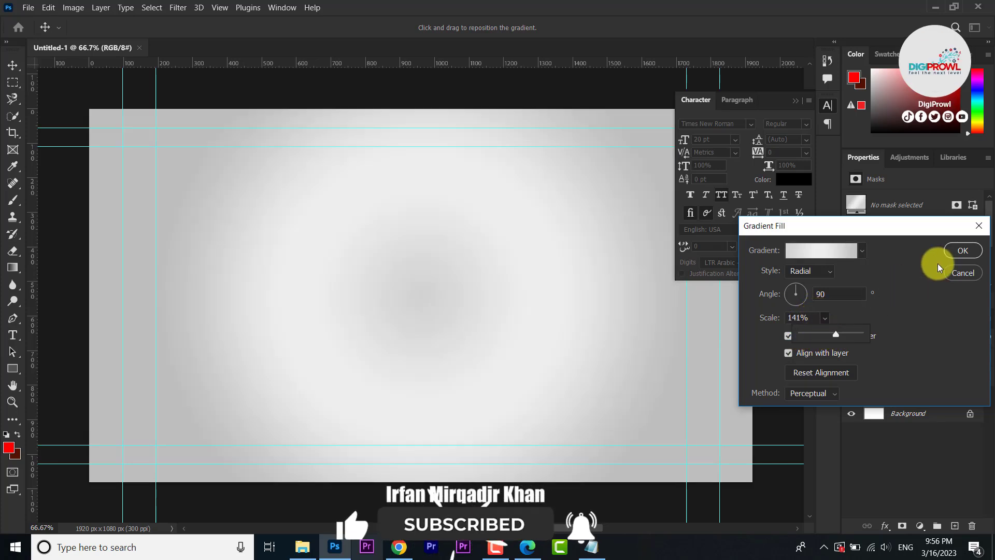
left_click_drag(835, 336, 836, 336)
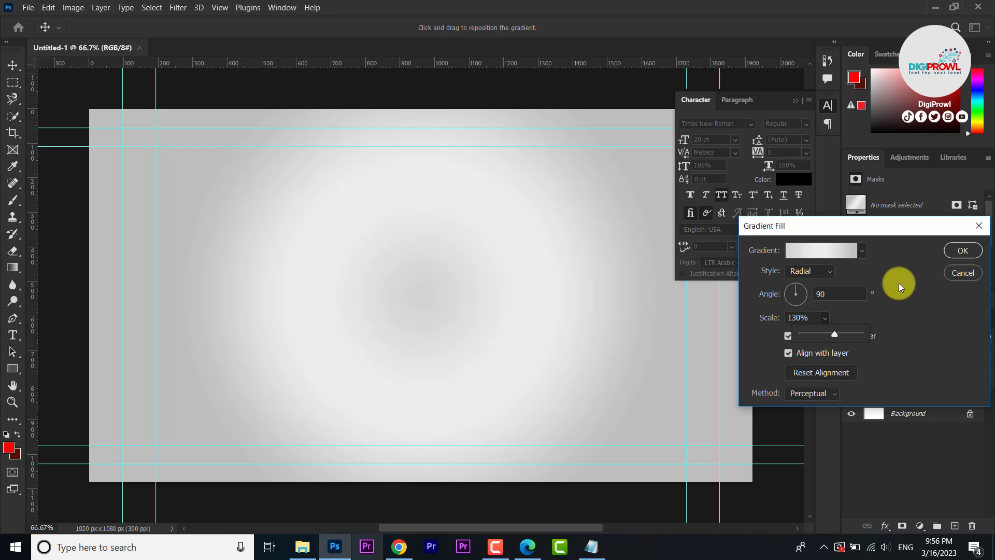
left_click(962, 250)
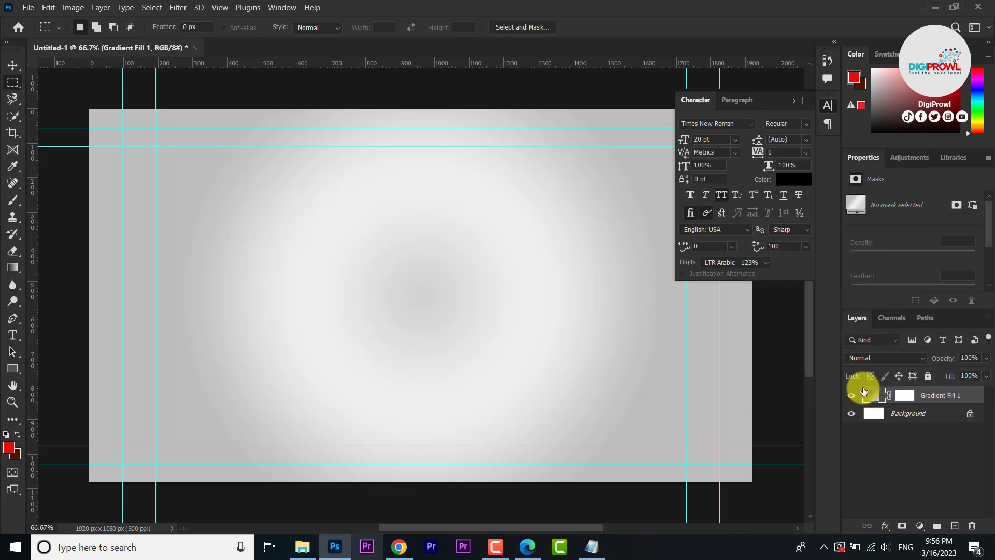
Add the letter F near the canvas centre in Times New Roman Bold at 212 pt
left_click(12, 336)
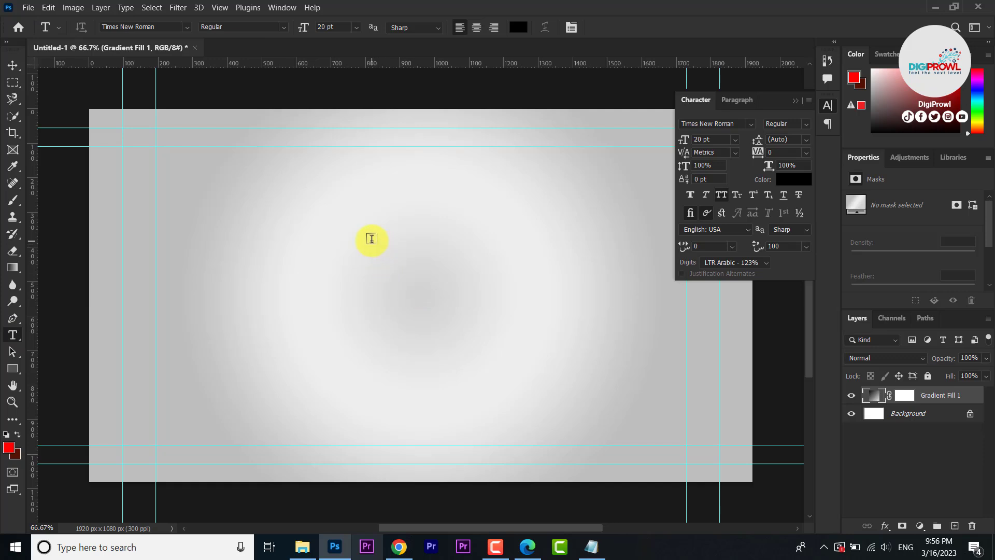
left_click(372, 238)
type("F")
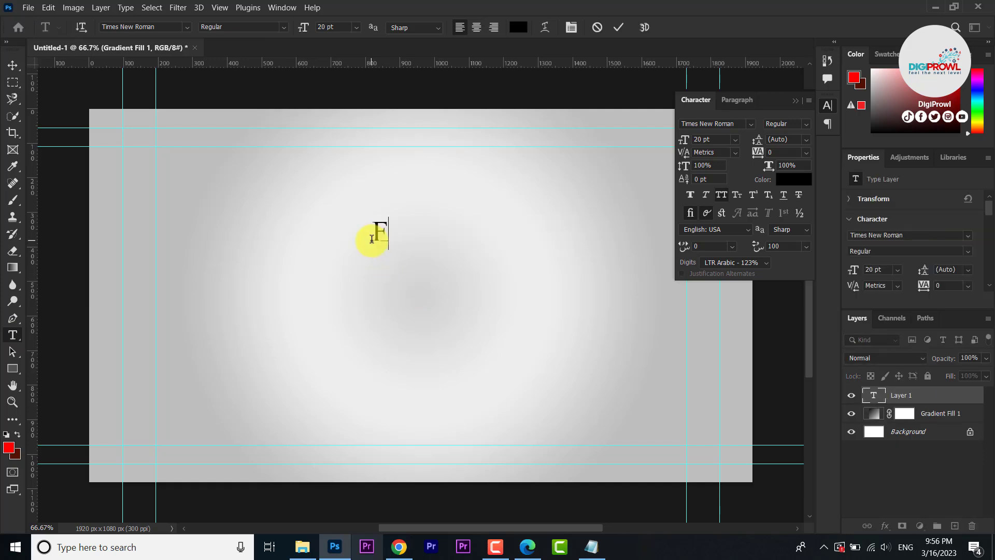
double_click(376, 241)
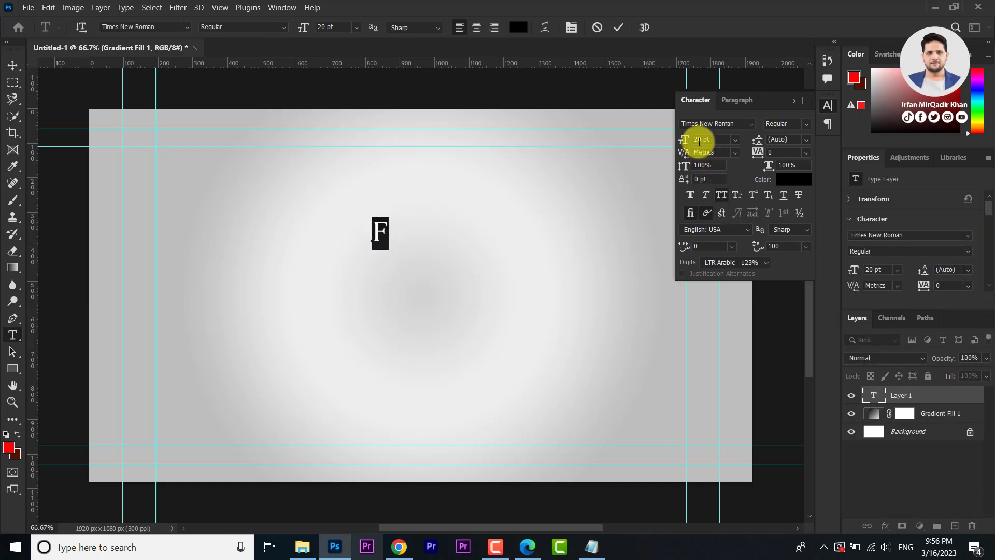
left_click_drag(685, 140, 804, 141)
left_click(807, 127)
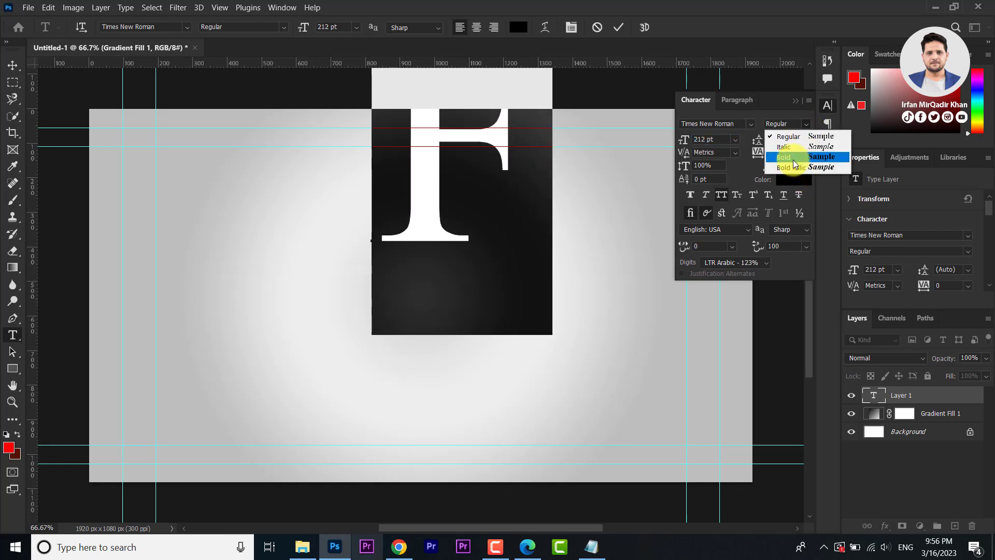
left_click(793, 157)
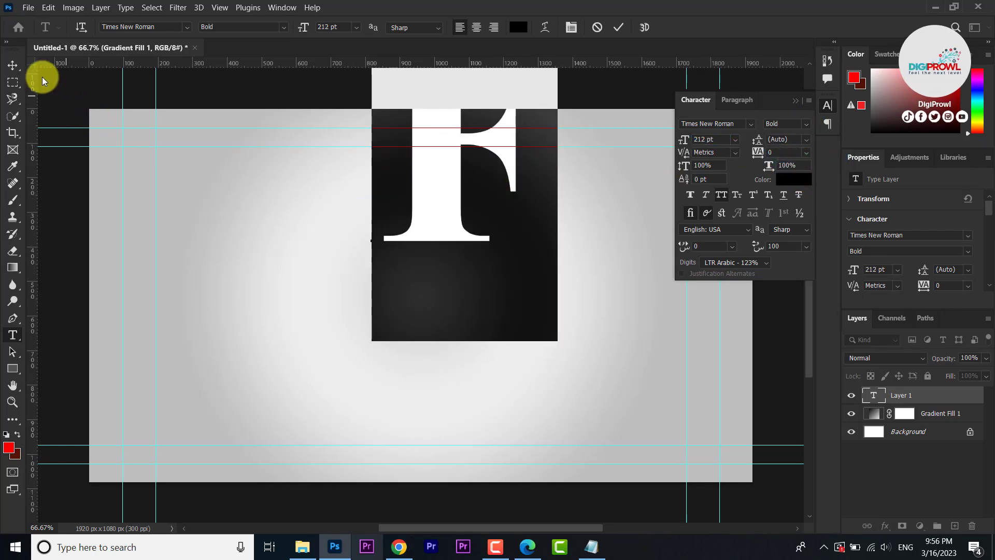
Move the letter F down and centre it horizontally and vertically on the Background layer
left_click(15, 65)
left_click_drag(394, 217, 416, 332)
left_click(925, 432, "ctrl")
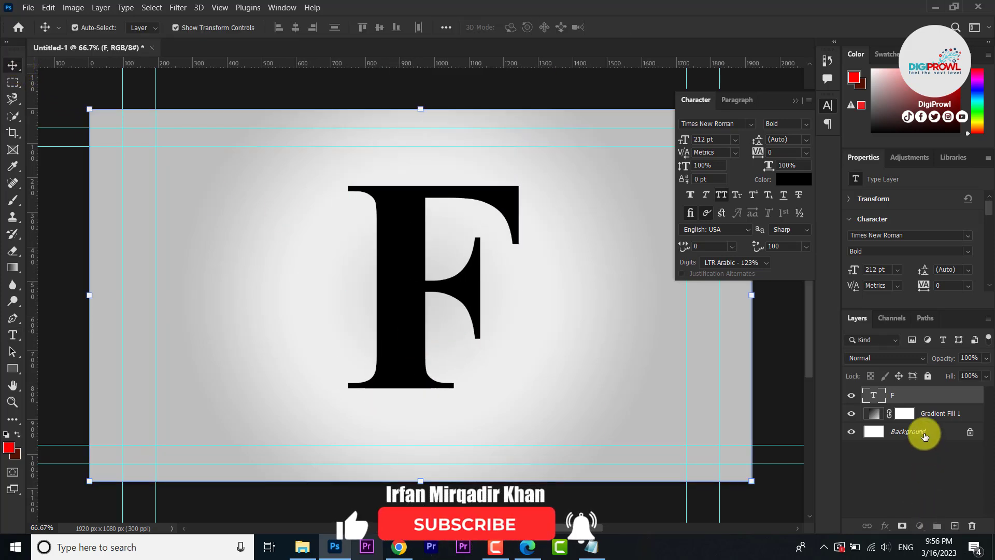
left_click(297, 28)
left_click(380, 27)
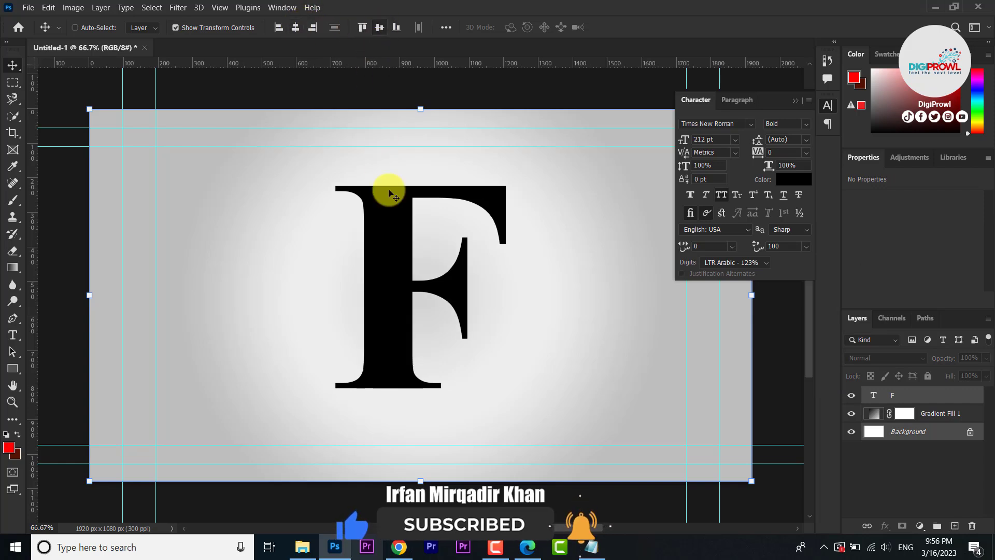
left_click(13, 83)
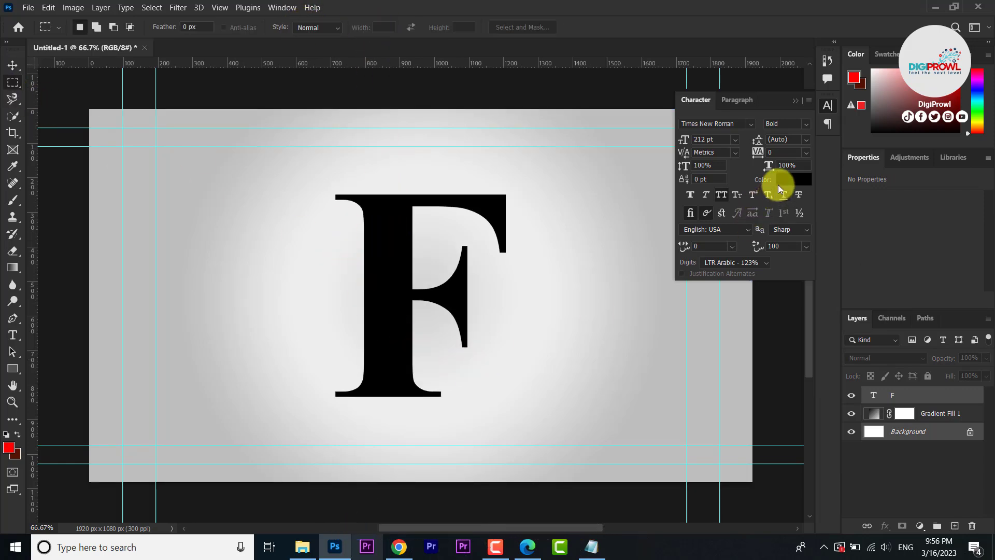
Recolor the letter F to dark blue #05325c and commit the text edit
left_click(882, 396)
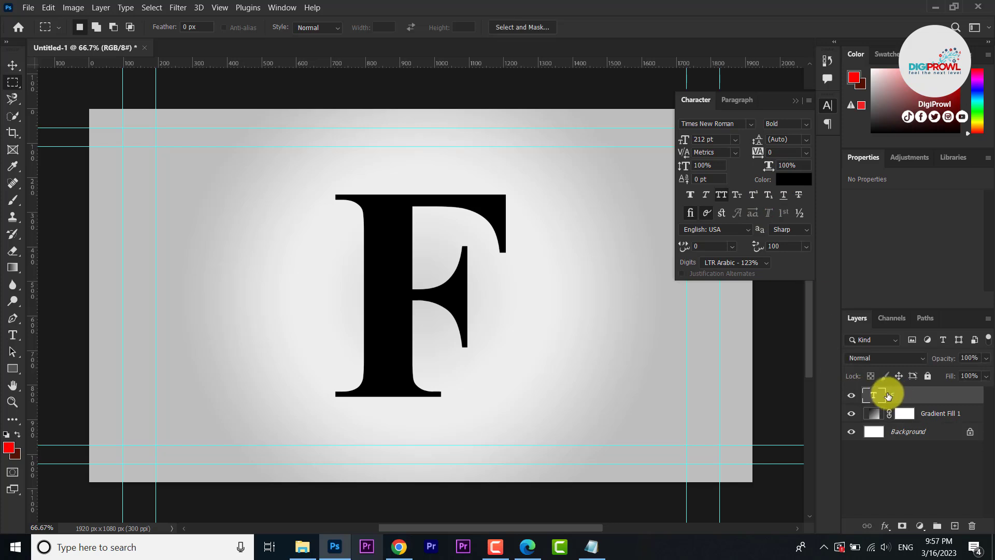
double_click(874, 396)
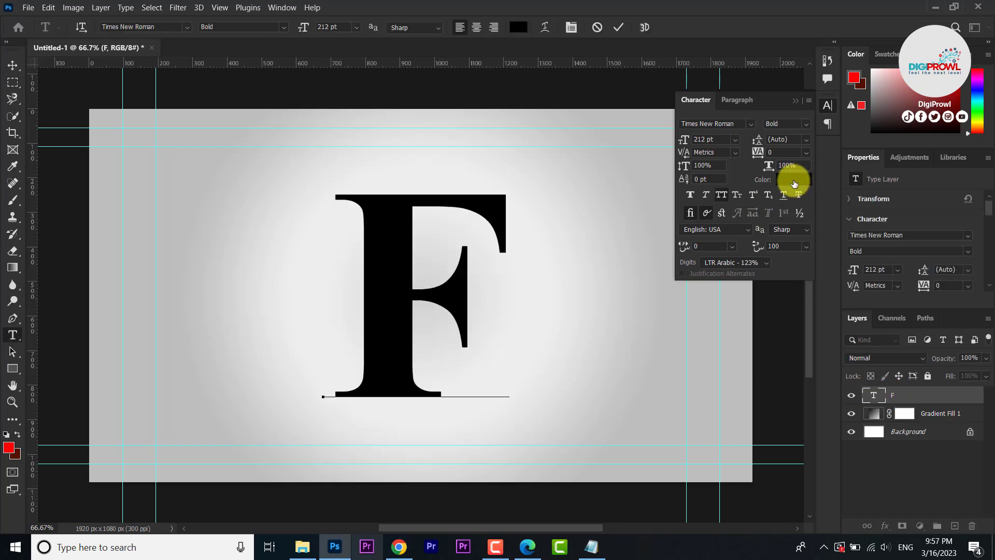
left_click(794, 179)
left_click(829, 300)
left_click(808, 345)
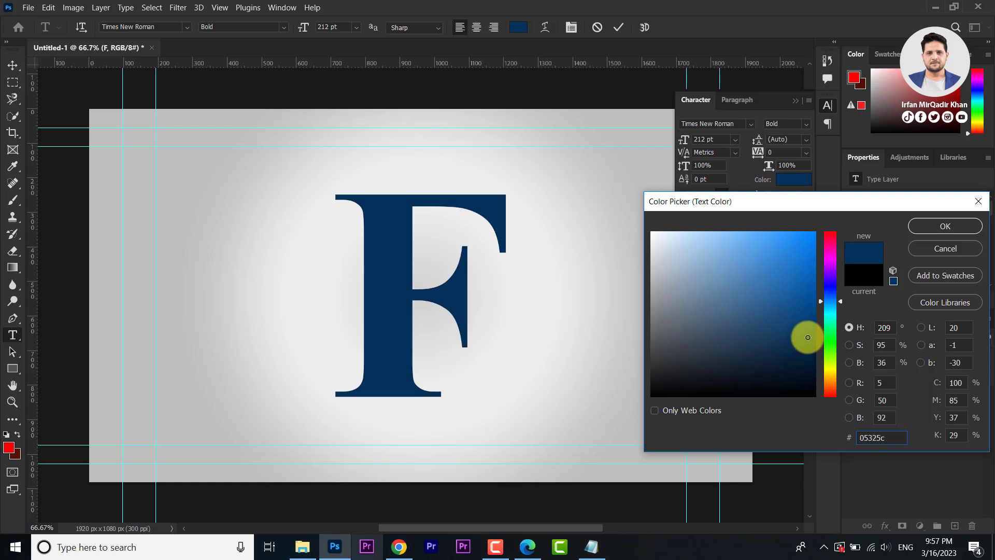
left_click(925, 226)
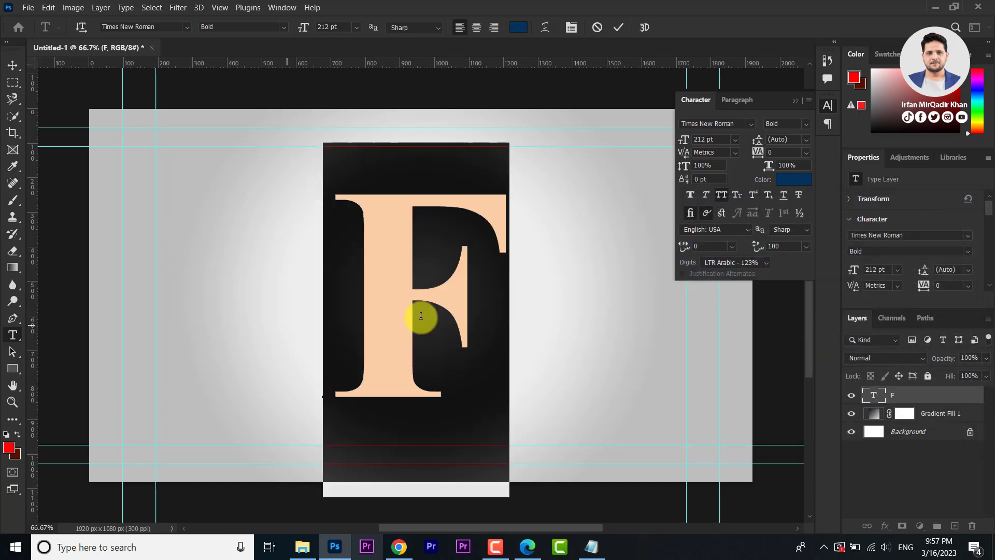
key("ctrl+Return")
key("m")
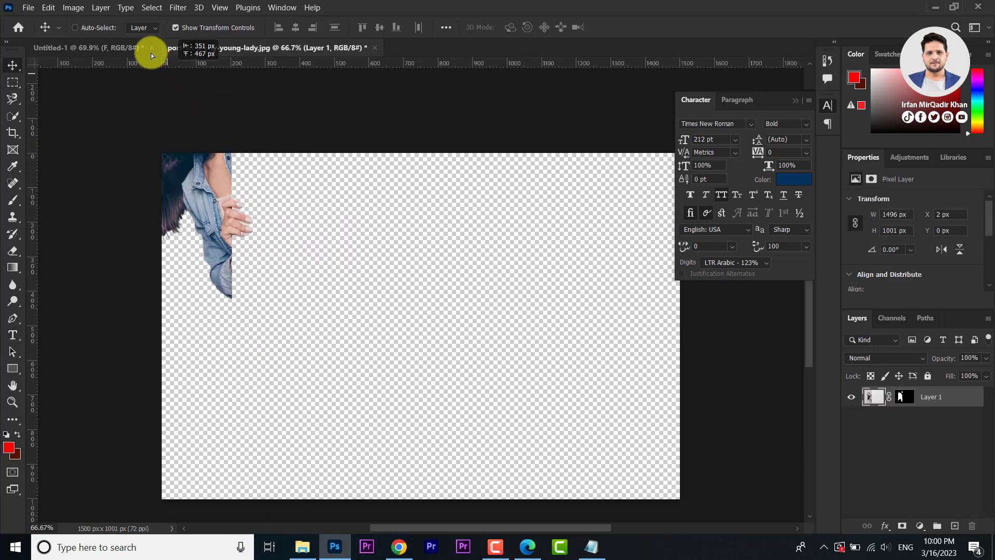
Bring the masked woman layer from portrait-pretty-young-lady.jpg into Untitled-1 and place it over the letter F
left_click_drag(149, 48, 310, 183)
left_click_drag(231, 193, 350, 253)
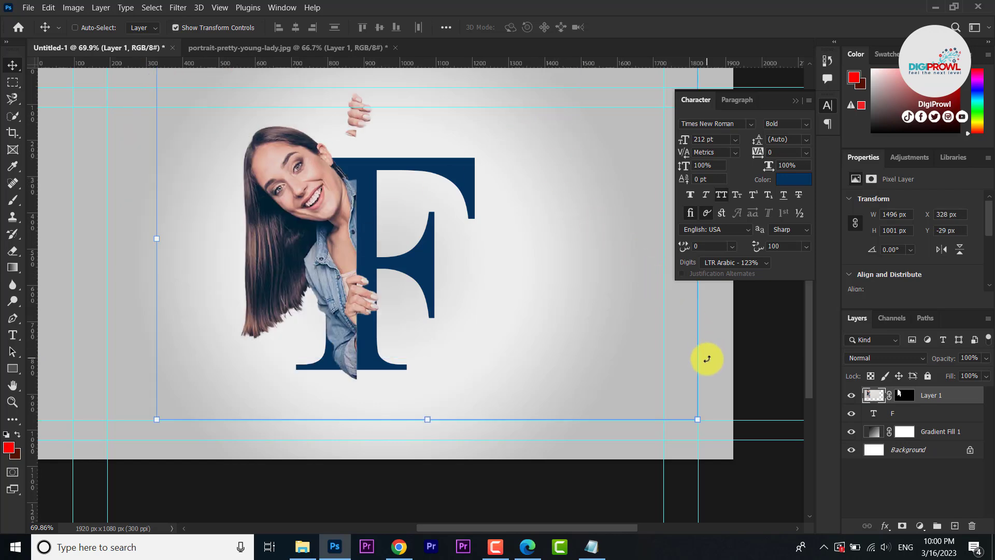
Scale the woman cut-out to about 64% and align its straight edge with the left side of the F's stem
left_click_drag(701, 357, 522, 356)
left_click_drag(277, 240, 312, 262)
left_click_drag(555, 264, 536, 262)
scroll(322, 189, "up", 4)
left_click_drag(298, 348, 304, 366)
scroll(351, 271, "down", 5)
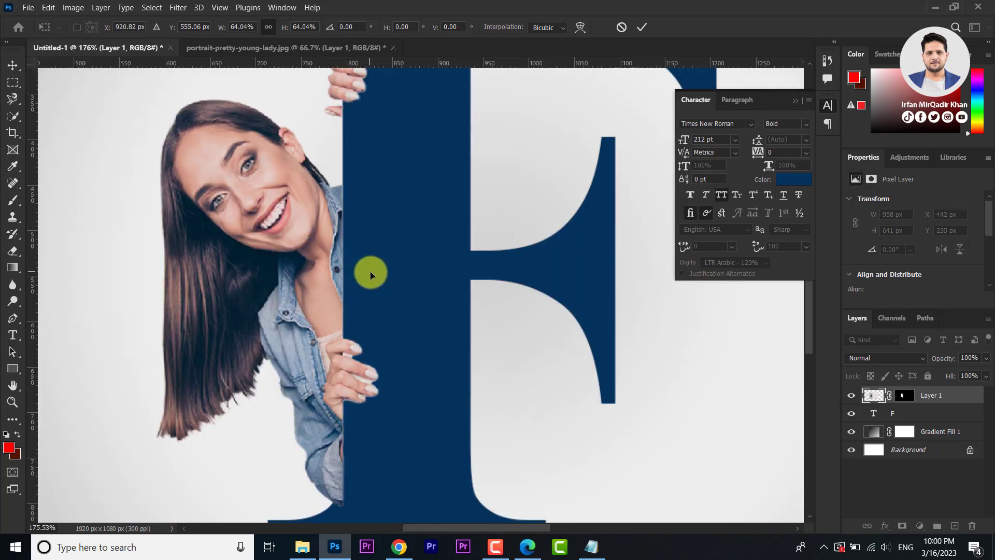
scroll(368, 372, "down", 3)
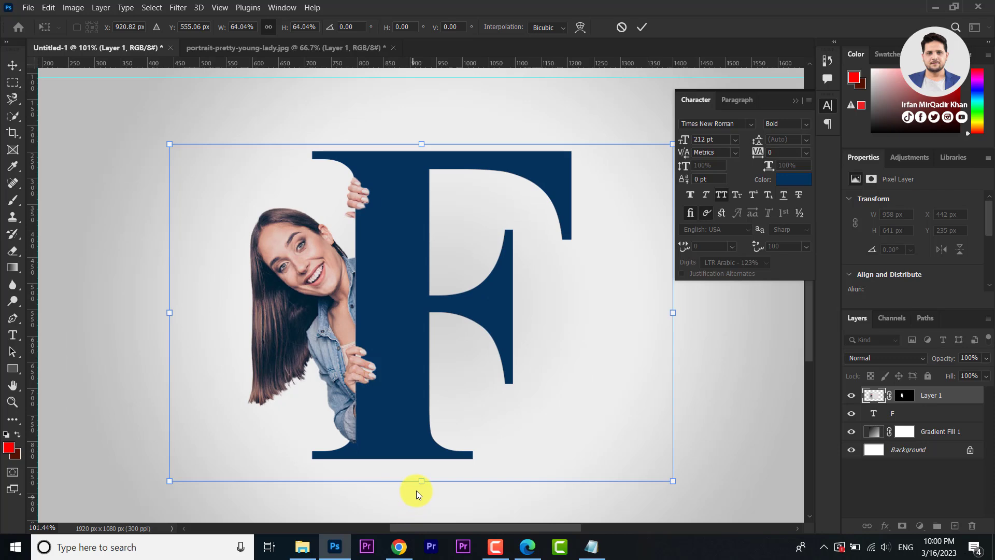
Reduce the woman cut-out to about 60%, keep her against the stem within the F's height, and apply the transform
left_click_drag(420, 481, 415, 458)
left_click_drag(389, 416, 385, 419)
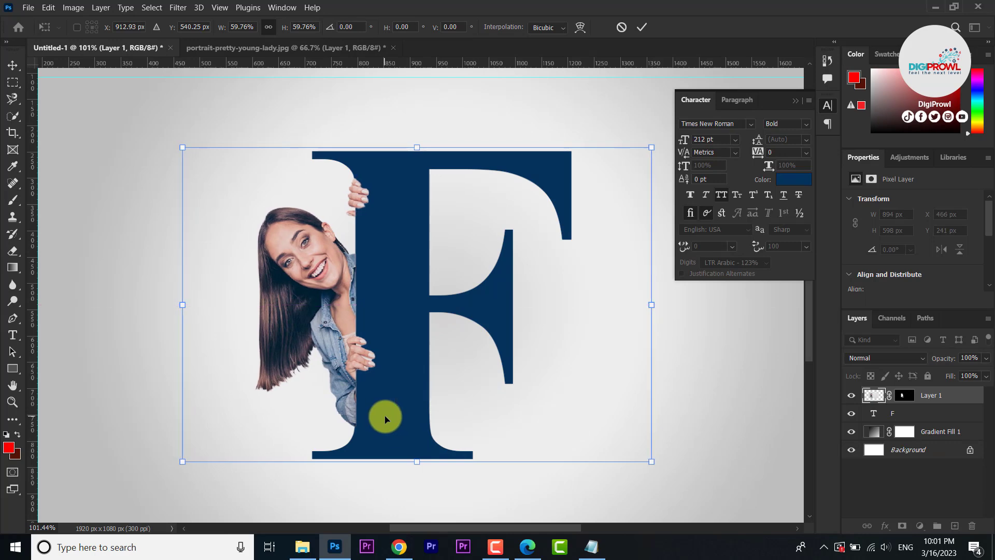
scroll(384, 415, "down", 5)
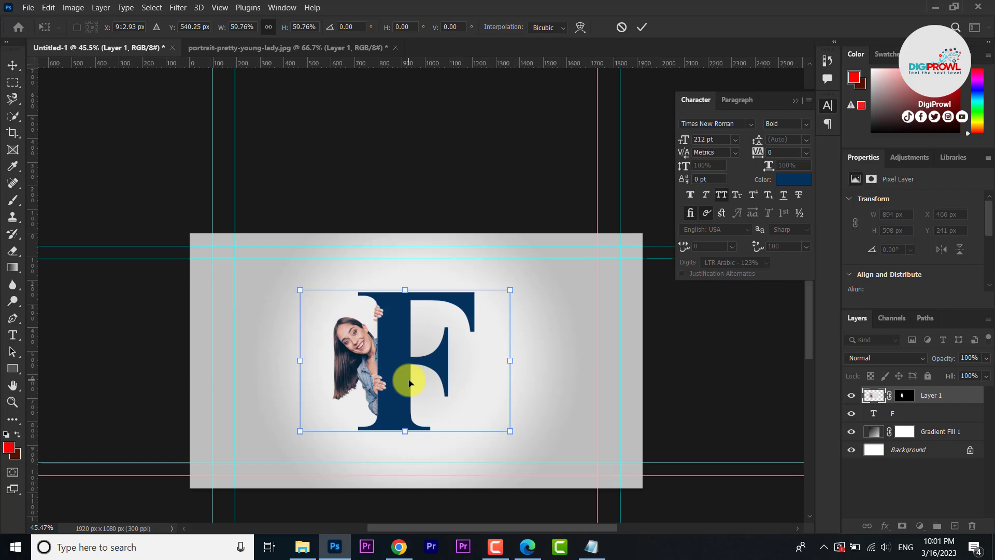
scroll(394, 403, "up", 4)
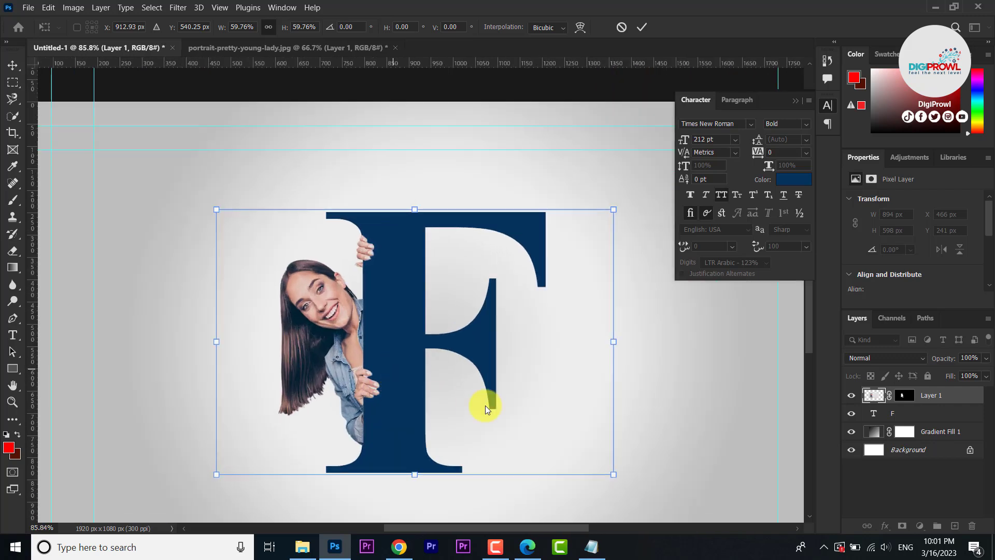
key("Return")
Duplicate the woman layer beneath the original and add a drop shadow to the copy
left_click_drag(922, 400, 923, 413)
right_click(924, 413)
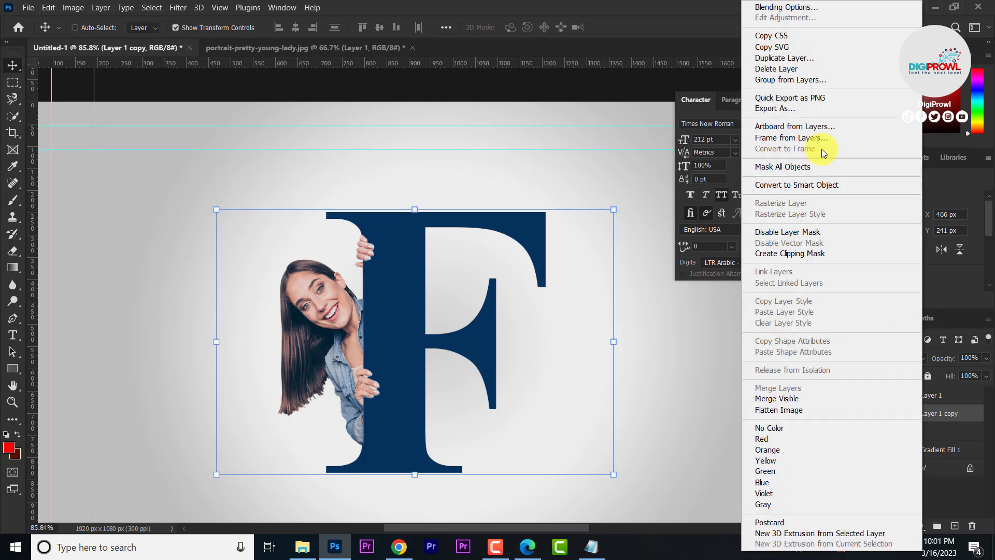
left_click(797, 6)
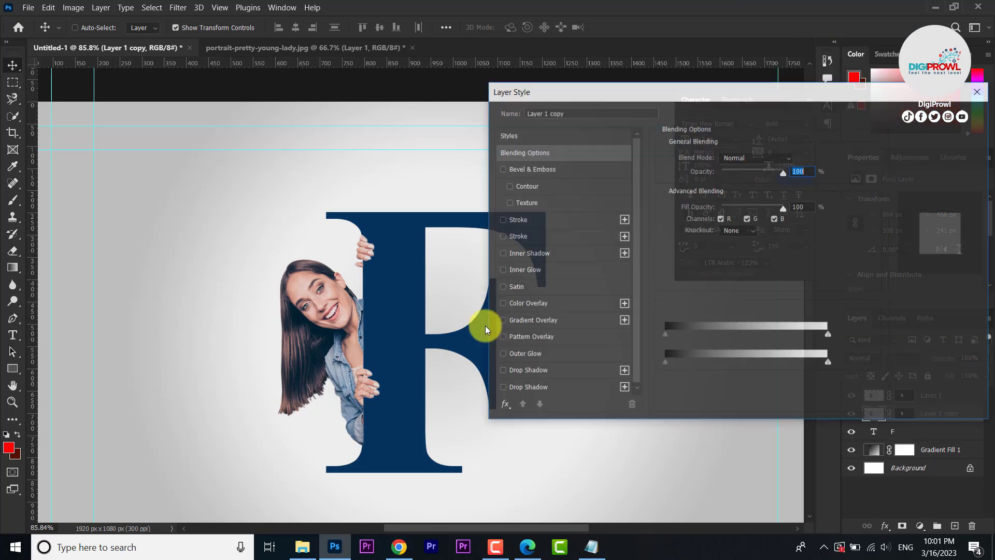
left_click(526, 371)
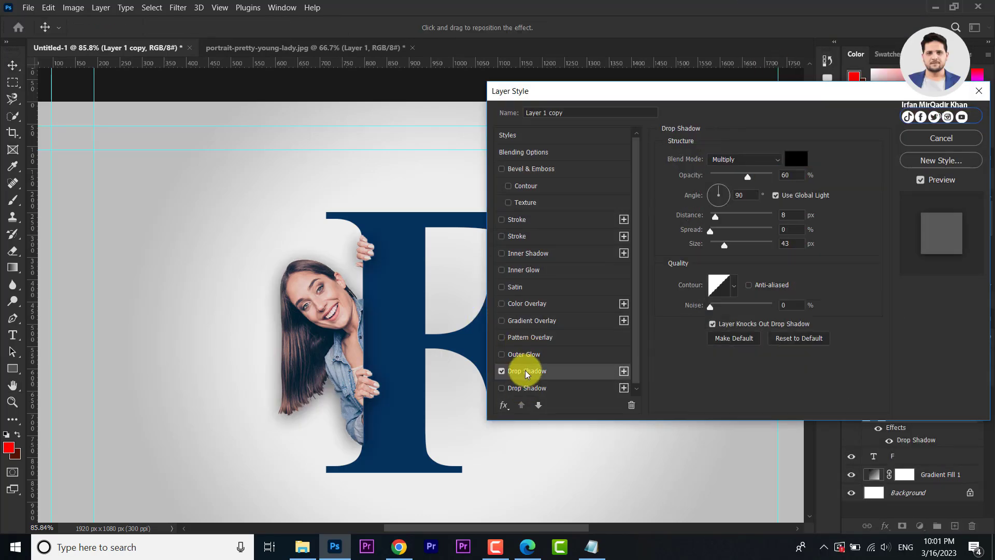
Set the copy's drop shadow to 39% opacity, 11 px distance and 43 px size, and apply the style
left_click_drag(724, 248, 721, 248)
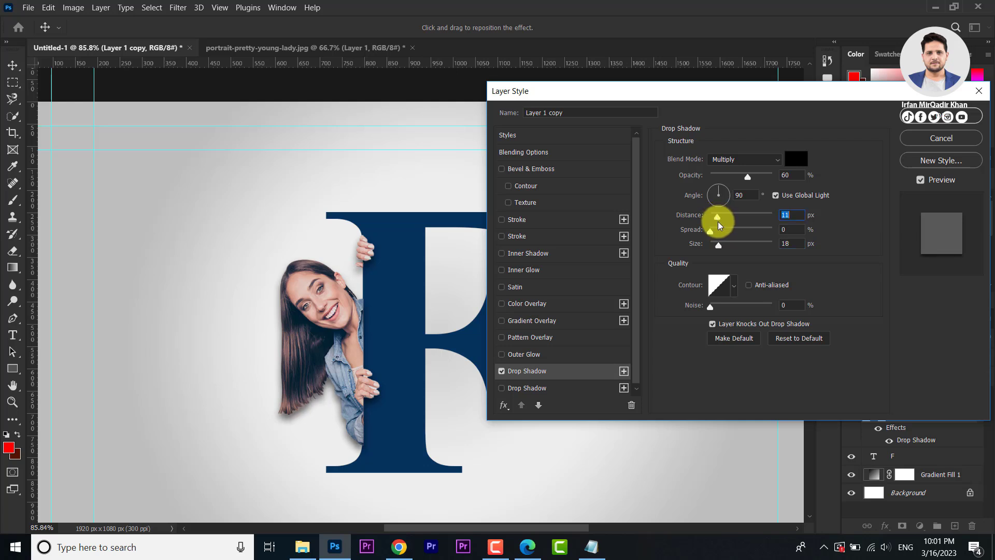
left_click_drag(718, 244, 725, 246)
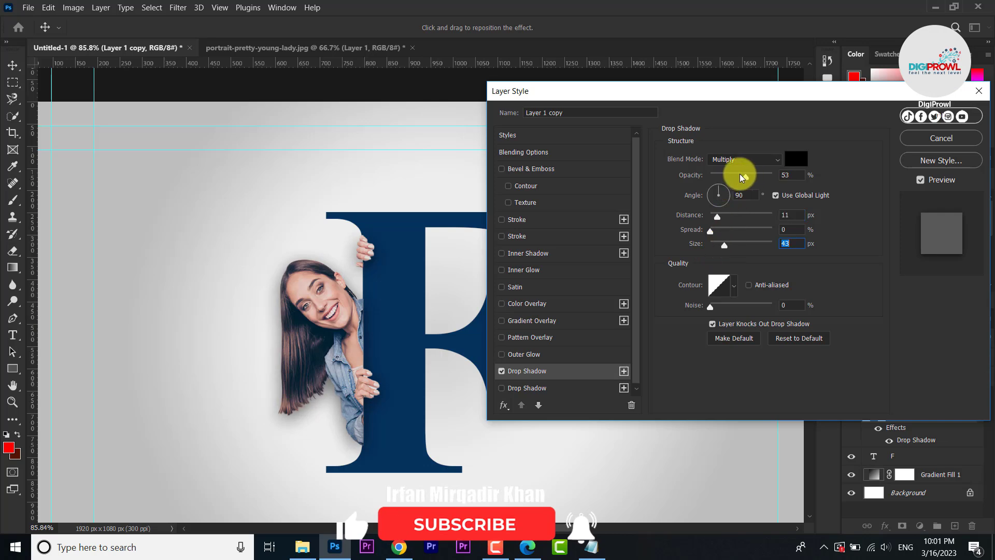
left_click_drag(742, 178, 734, 177)
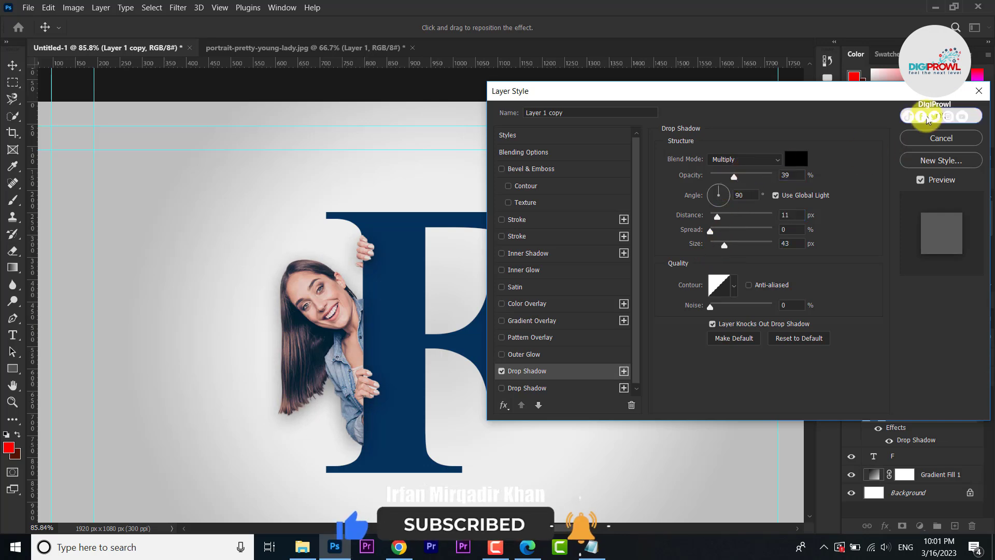
left_click(928, 120)
Copy the word "Letter" from the Notepad note and insert it as a new text layer above the F
scroll(403, 337, "down", 3)
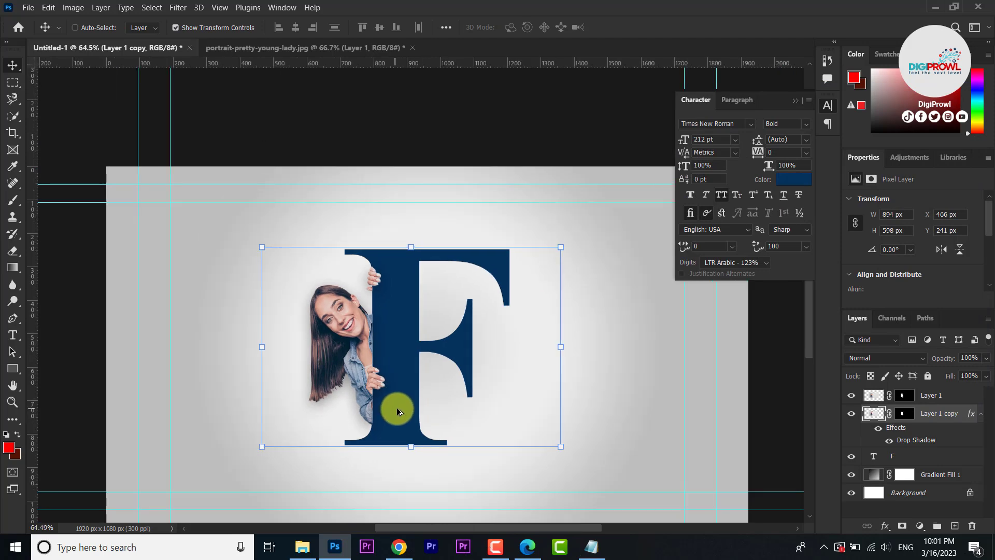
scroll(400, 405, "down", 4)
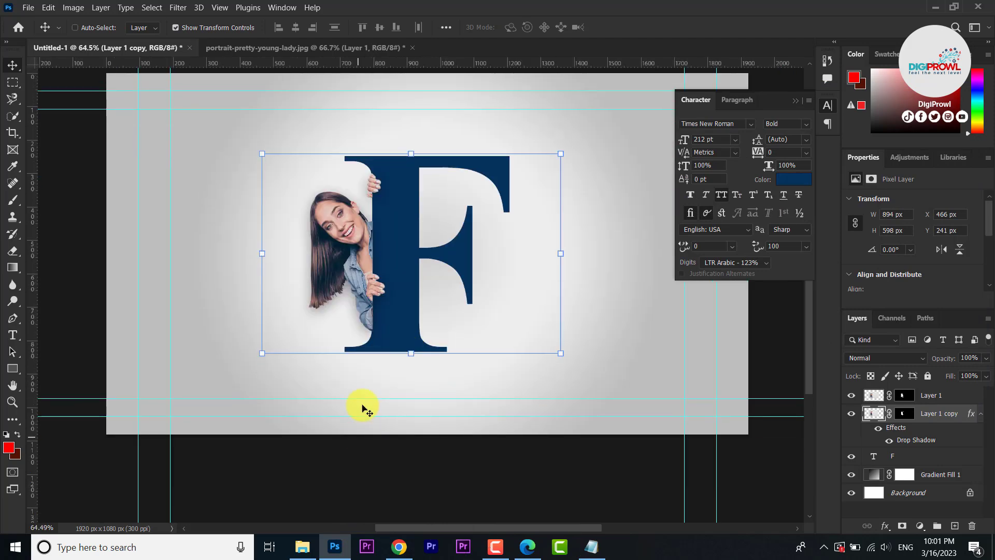
left_click(592, 547)
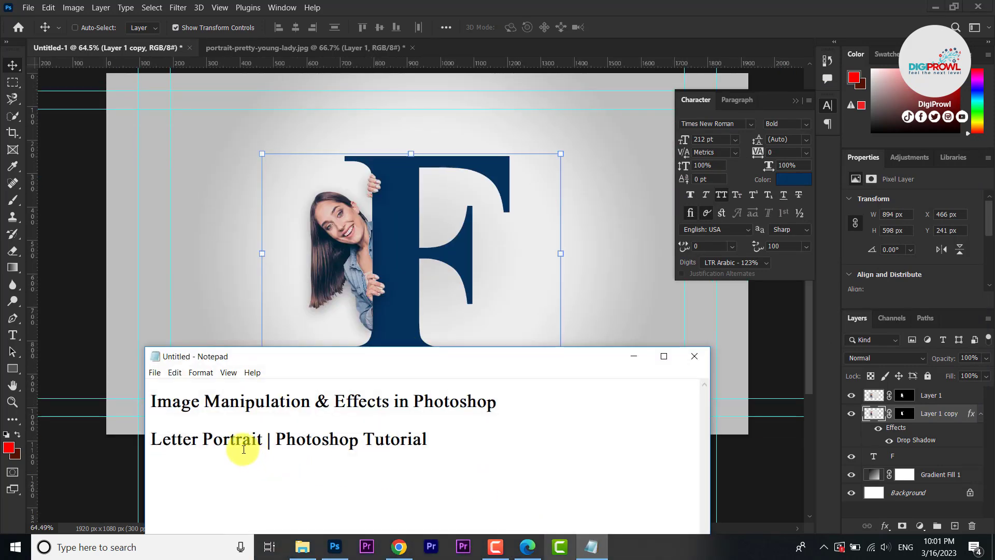
double_click(174, 439)
key("ctrl+c")
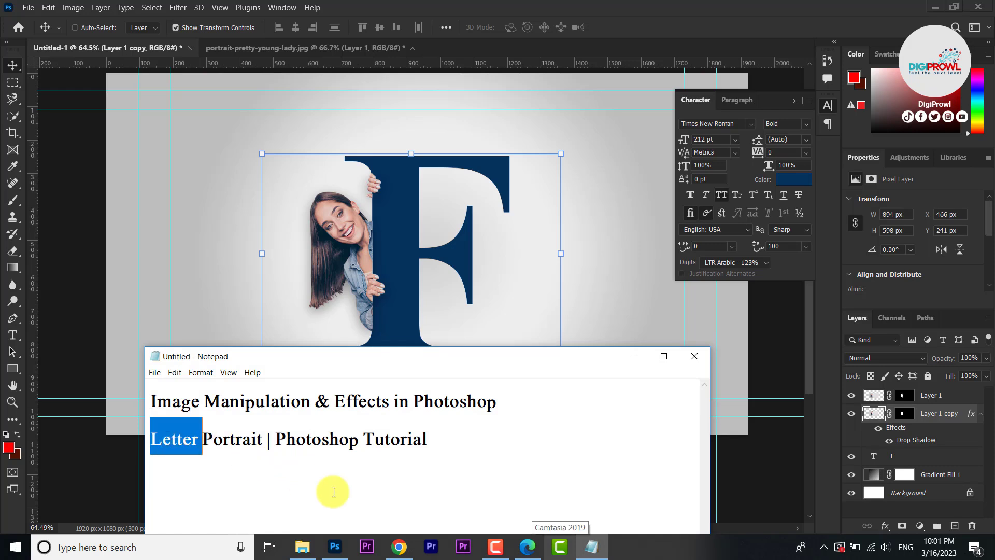
left_click(583, 550)
left_click(13, 334)
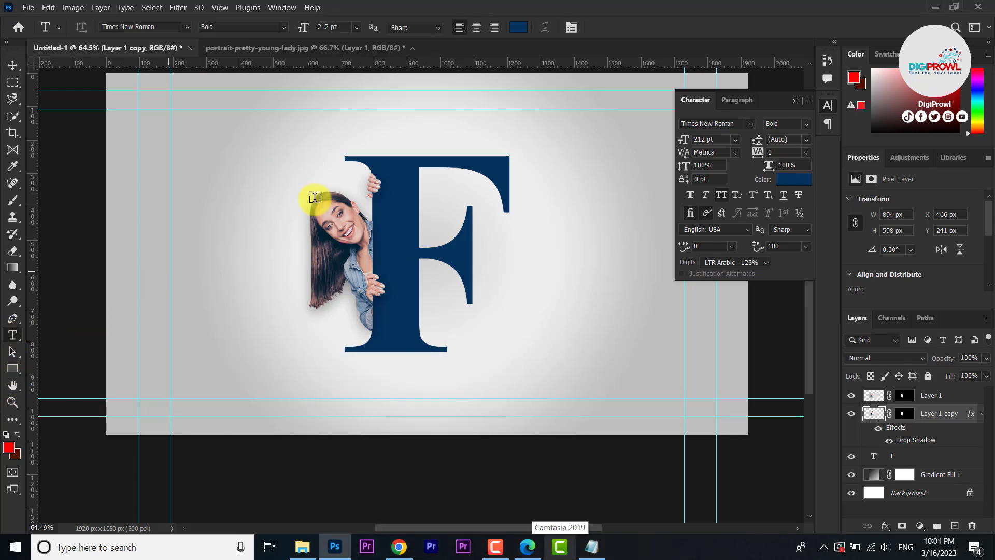
scroll(311, 186, "up", 1)
left_click(315, 169)
key("ctrl+v")
Format the LETTER text as 30 pt Regular and position it directly above the F
key("ctrl+a")
left_click(695, 139)
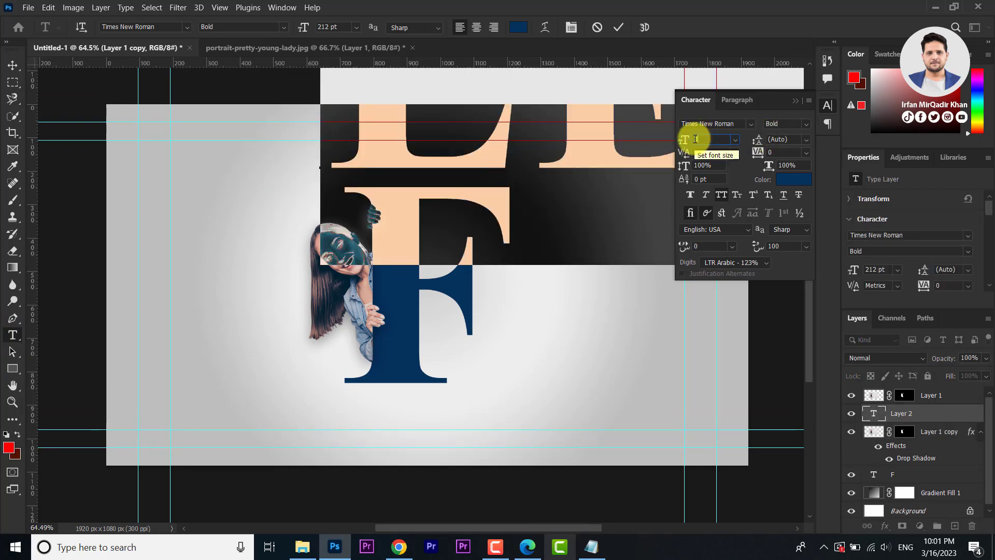
key("Return")
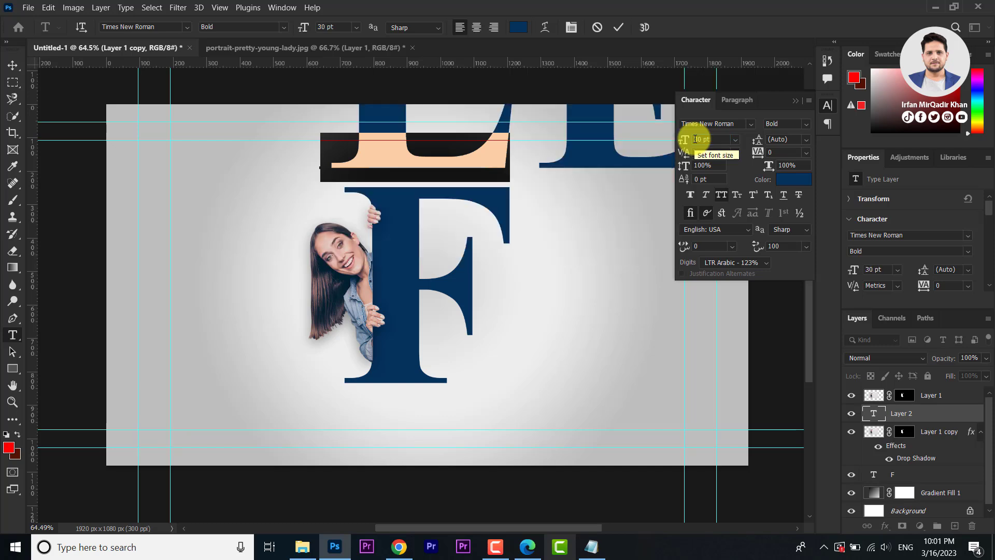
left_click(802, 126)
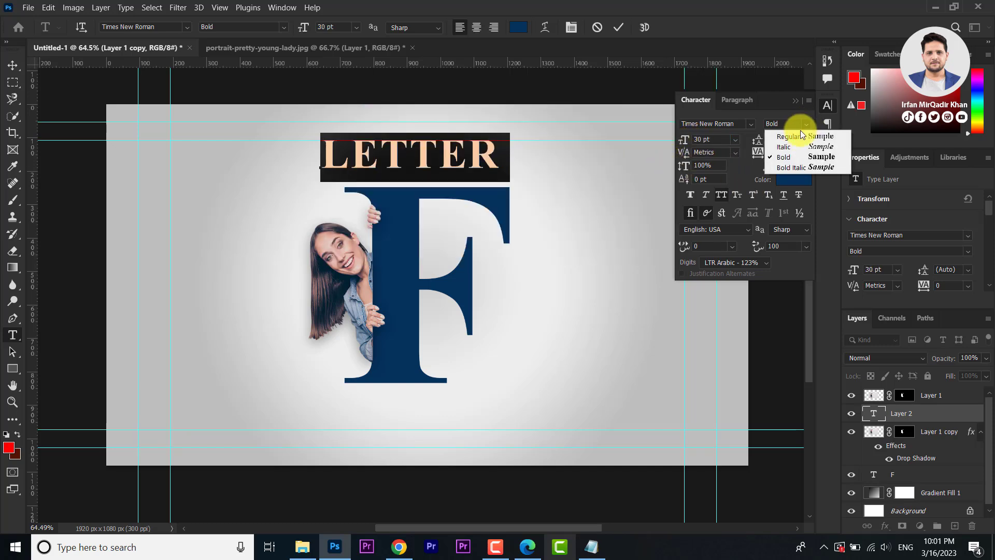
left_click(777, 134)
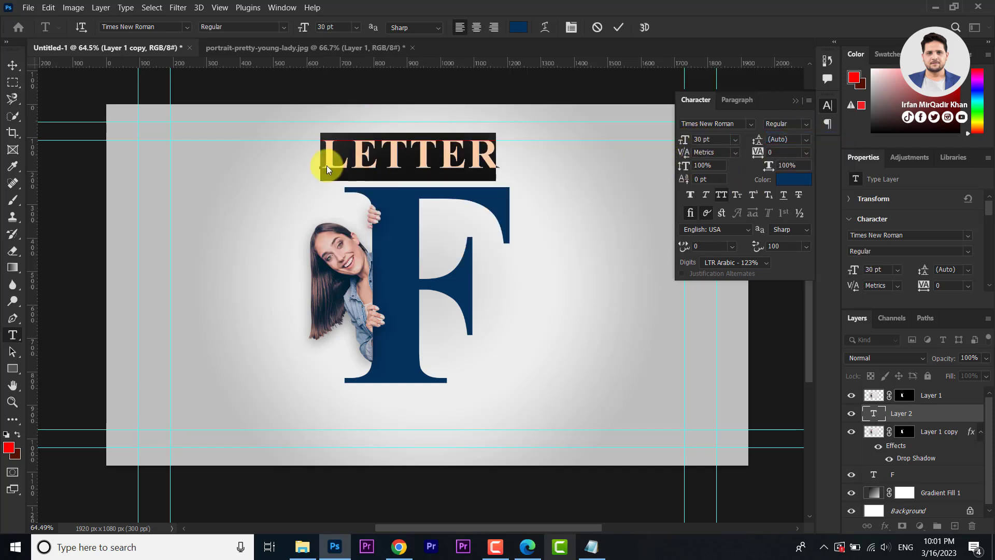
left_click(12, 64)
left_click_drag(417, 150, 440, 161)
Recolor the LETTER text to black #000000, reduce it to 23 pt and reposition it above the F
left_click(794, 180)
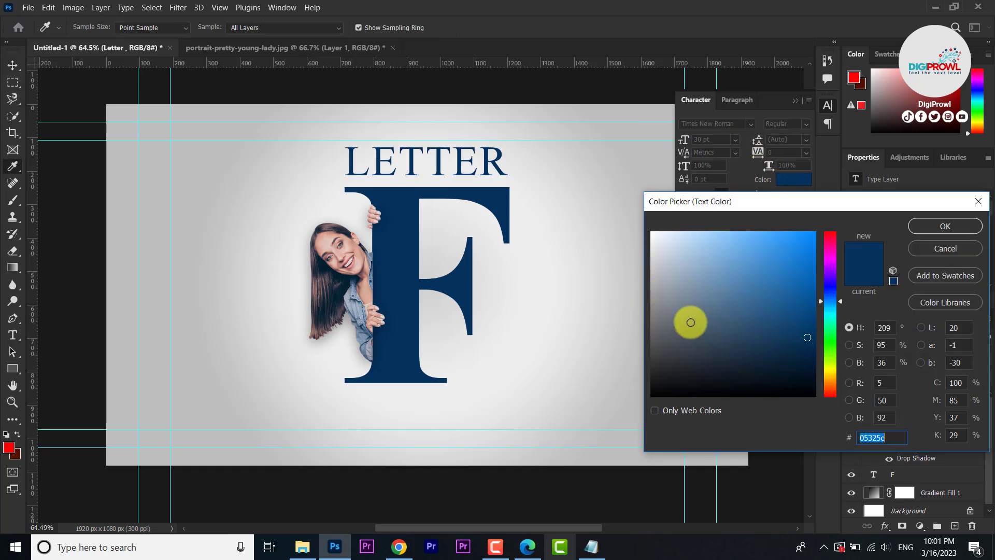
left_click_drag(665, 374, 639, 411)
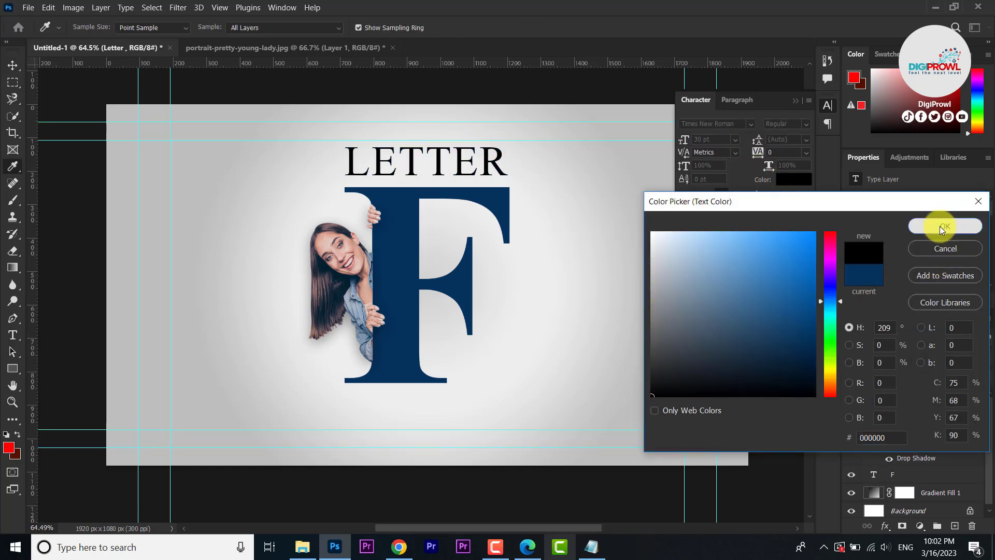
left_click(945, 226)
left_click_drag(684, 143, 677, 140)
left_click_drag(424, 151, 427, 147)
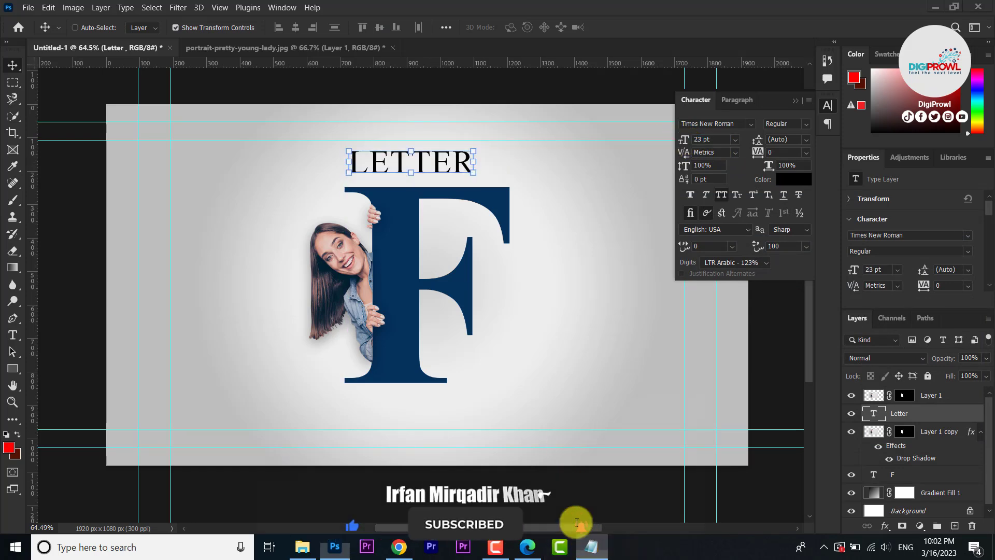
Copy the word "Portrait" from the Notepad note and return to the Photoshop composition
left_click(591, 547)
double_click(234, 439)
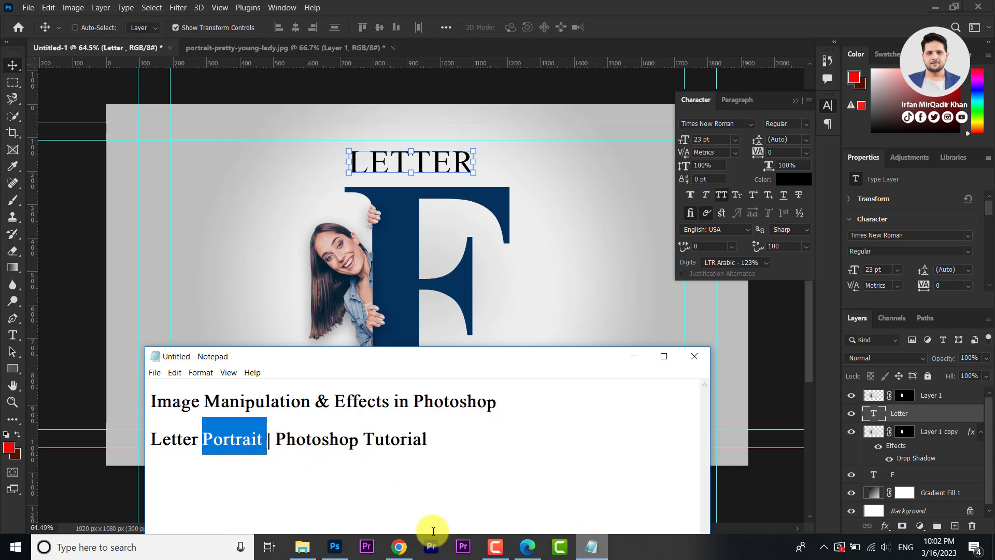
left_click(592, 547)
Duplicate the LETTER text to just below the F and replace the copy's wording with "Portrait"
left_click_drag(420, 204, 413, 407)
key("ctrl+z")
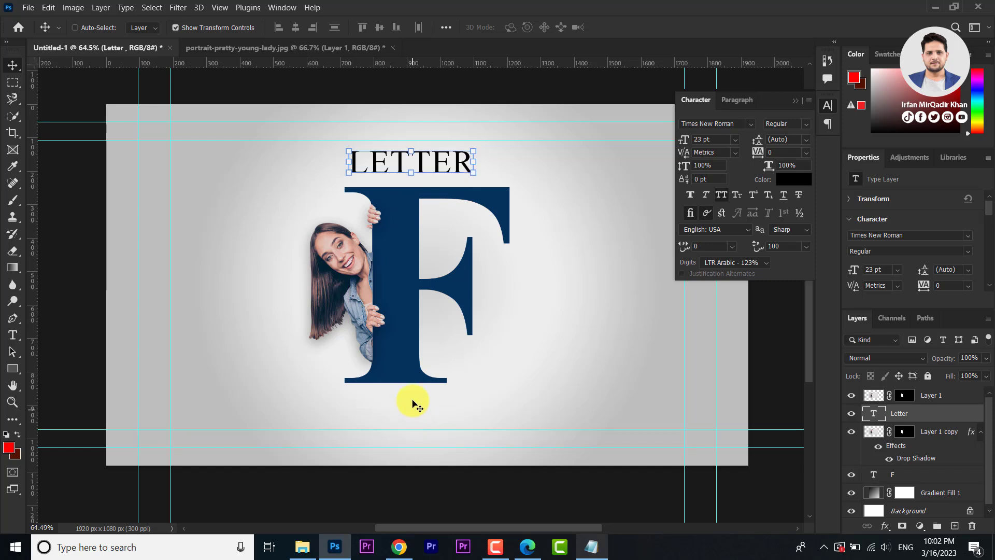
left_click_drag(434, 172, 439, 403)
double_click(440, 406)
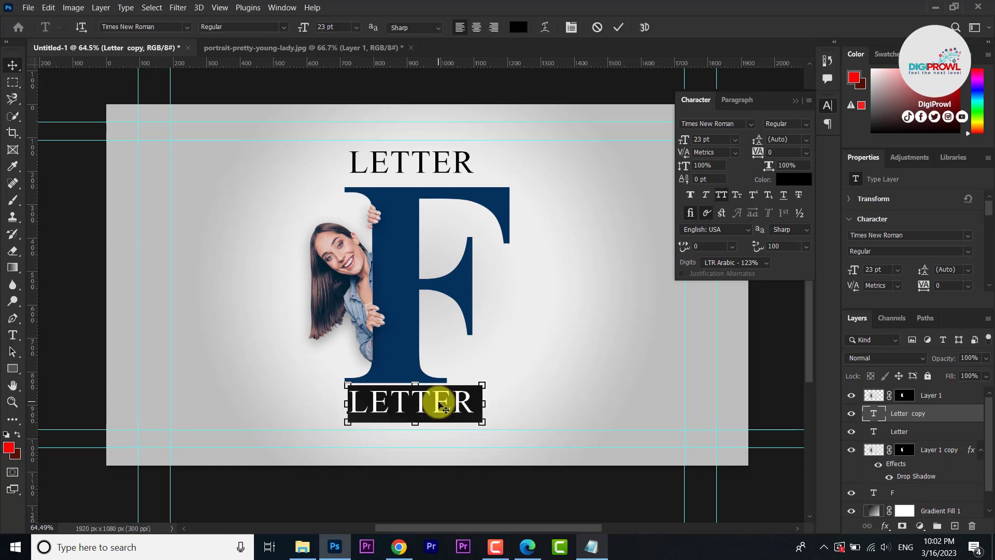
key("ctrl+v")
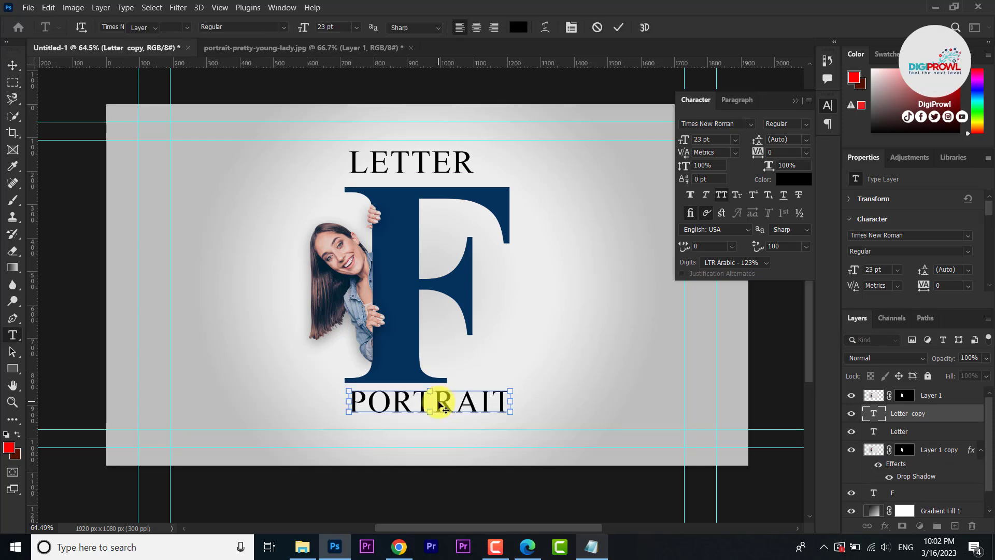
key("ctrl+Return")
Center the Letter and Portrait text layers horizontally against the Background layer
left_click(921, 435, "shift")
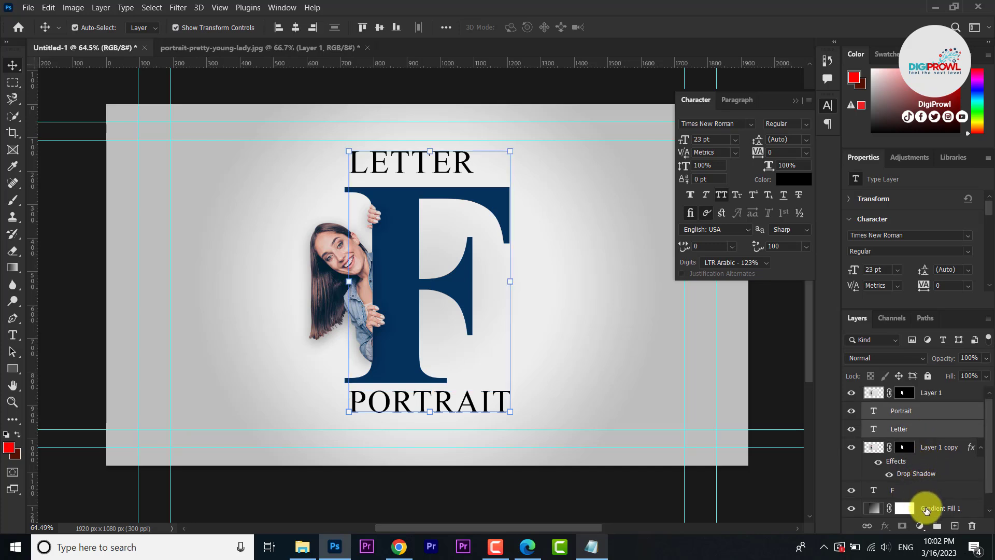
scroll(927, 510, "down", 1)
left_click(920, 508, "shift")
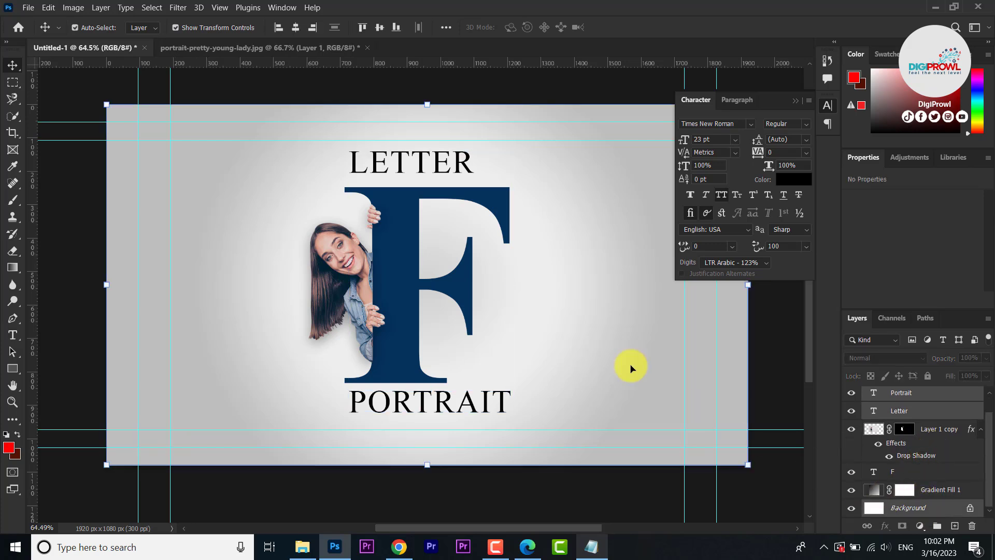
left_click(295, 27)
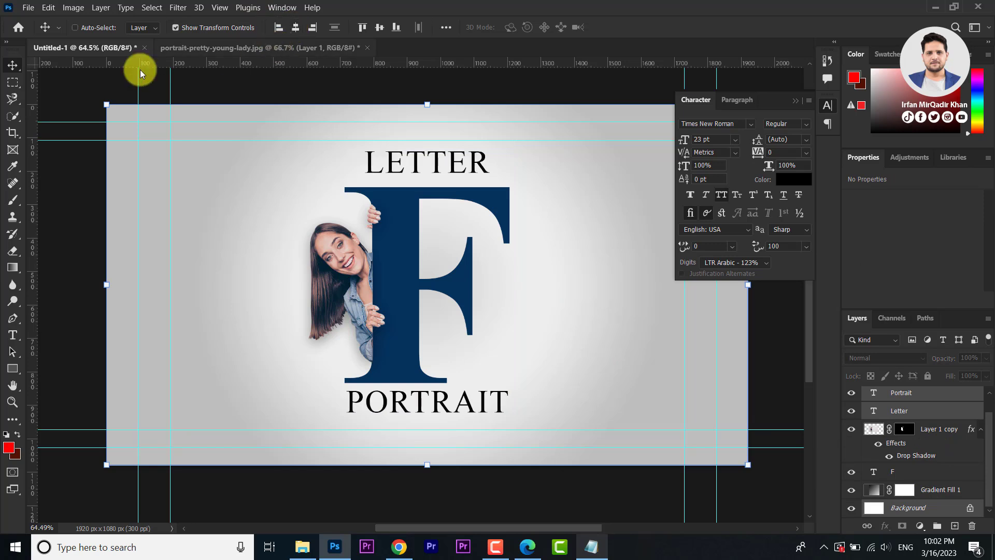
Activate the Rectangular Marquee tool
left_click(12, 84)
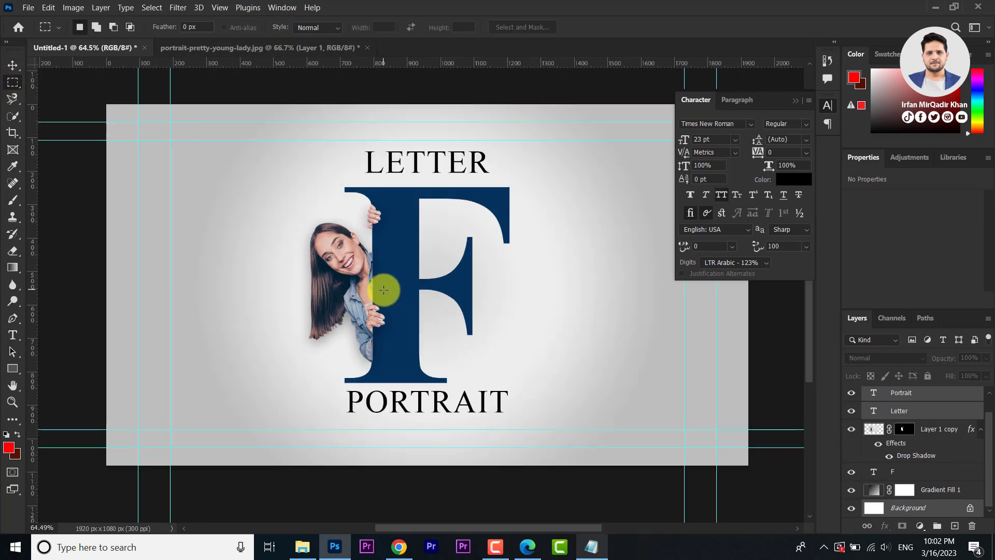